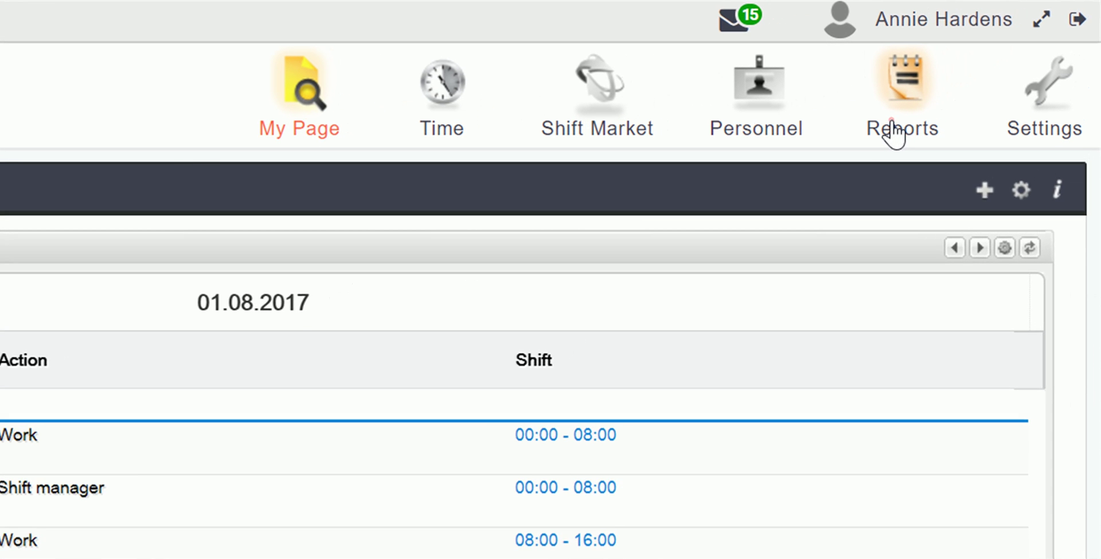
# - Open the 2017 June - July report from My Generated Reports in the confirmation view
pyautogui.click(1036, 38)
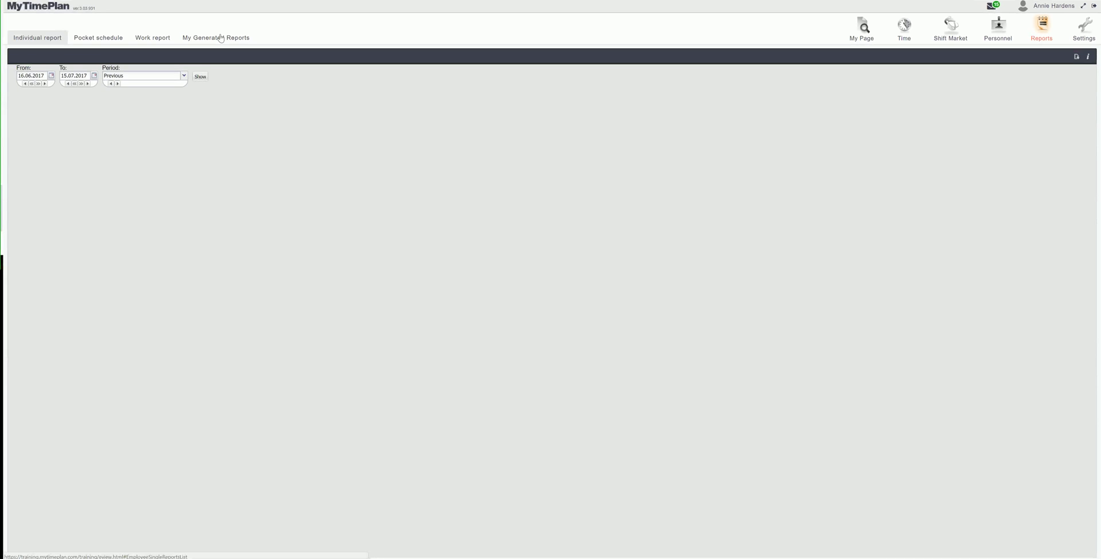
pyautogui.click(132, 42)
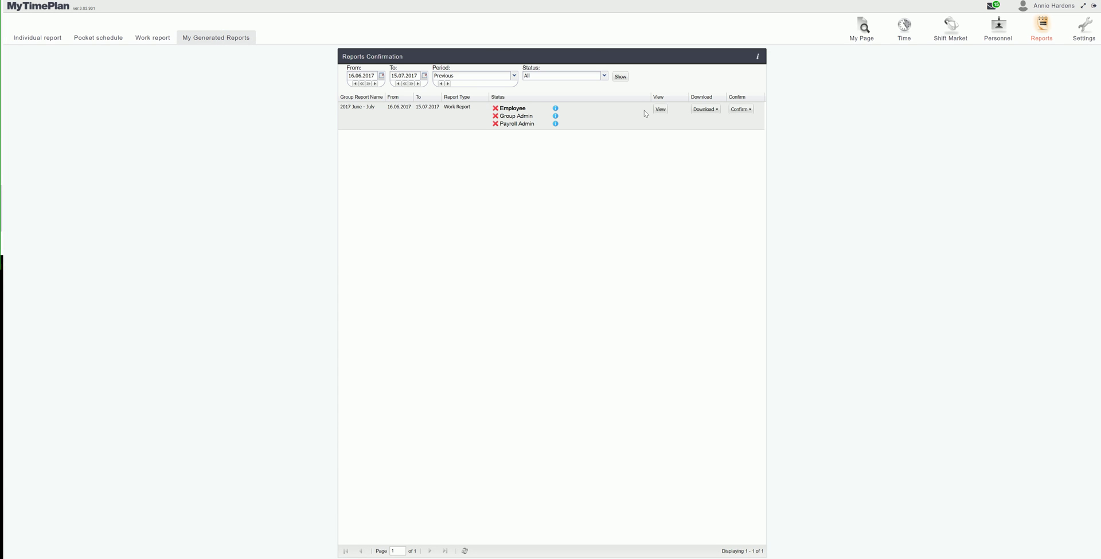
pyautogui.click(662, 109)
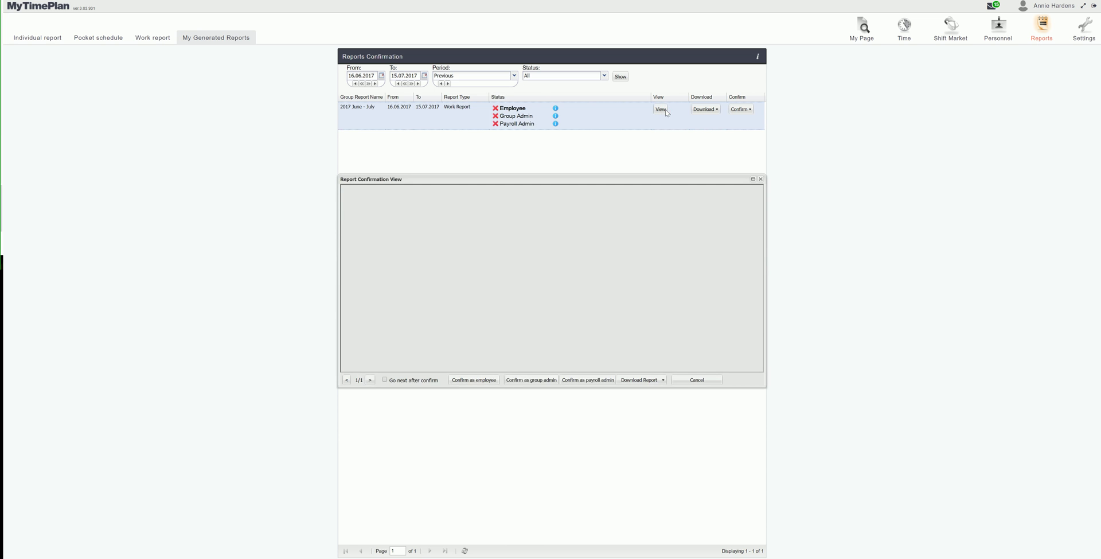
# - Confirm the June–July report as employee, check its download formats, then sign out
pyautogui.click(753, 179)
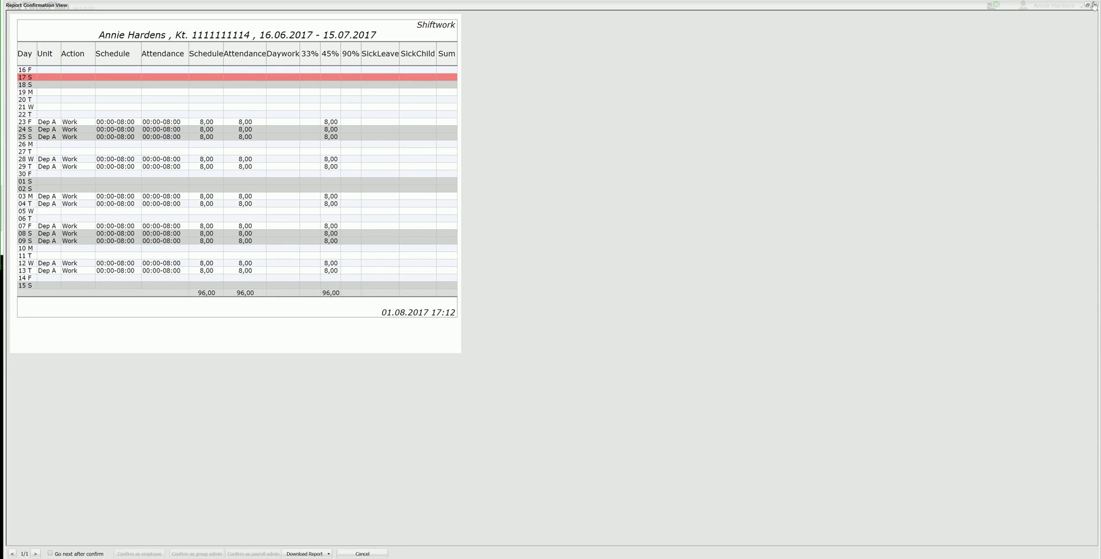
pyautogui.click(1094, 6)
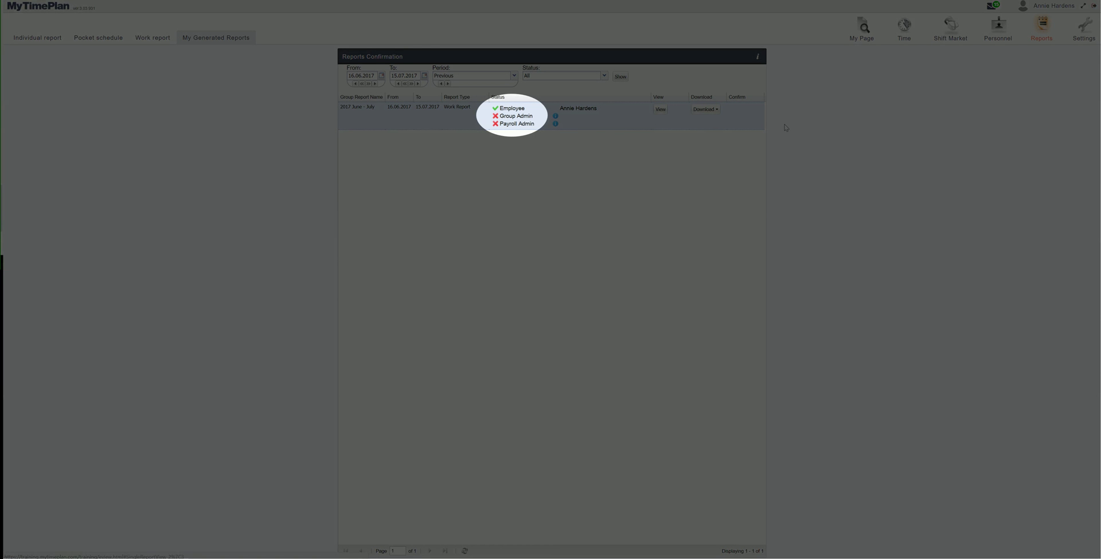
pyautogui.click(715, 111)
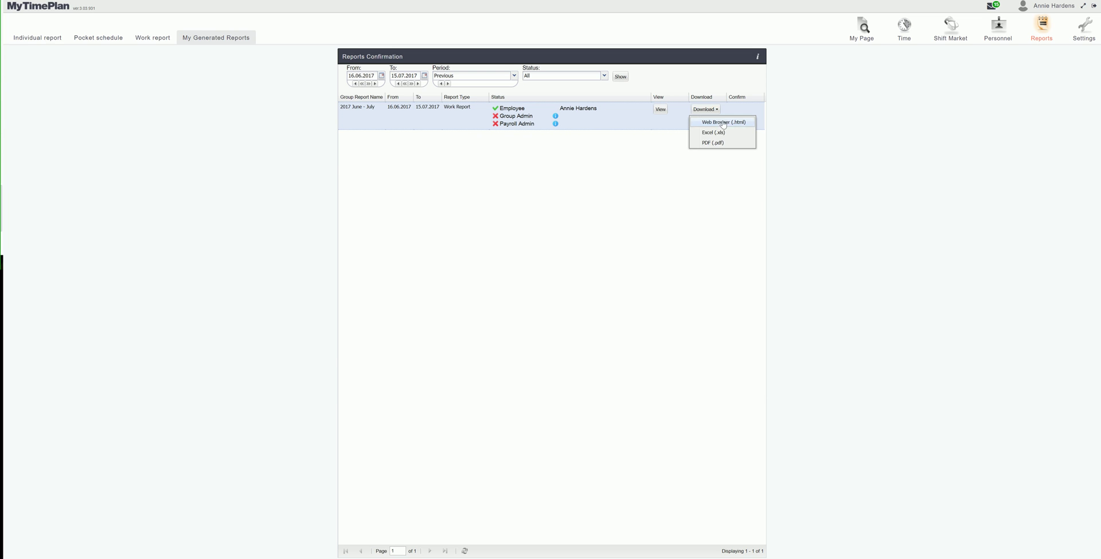
pyautogui.click(806, 113)
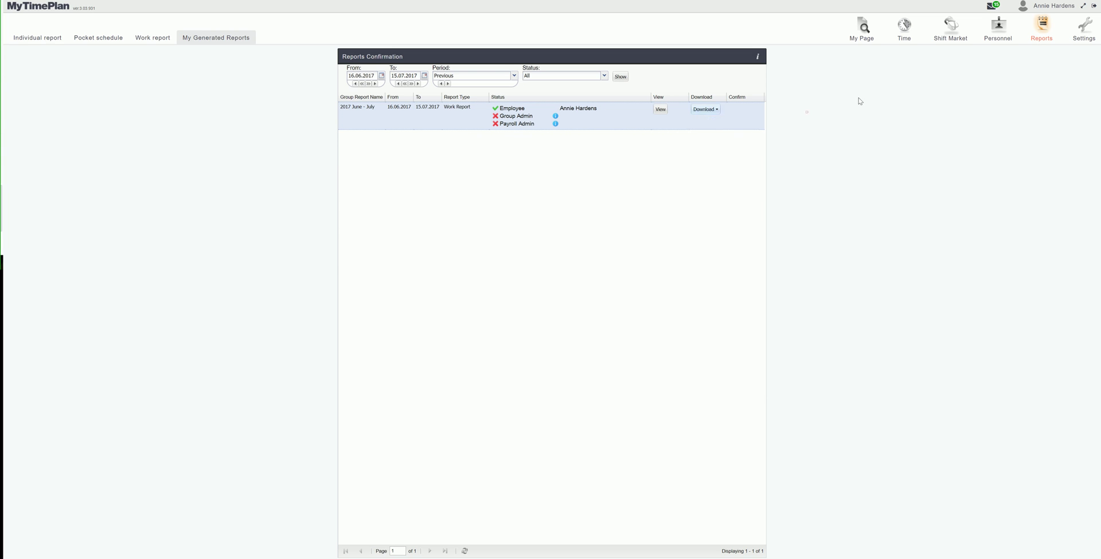
pyautogui.click(1093, 7)
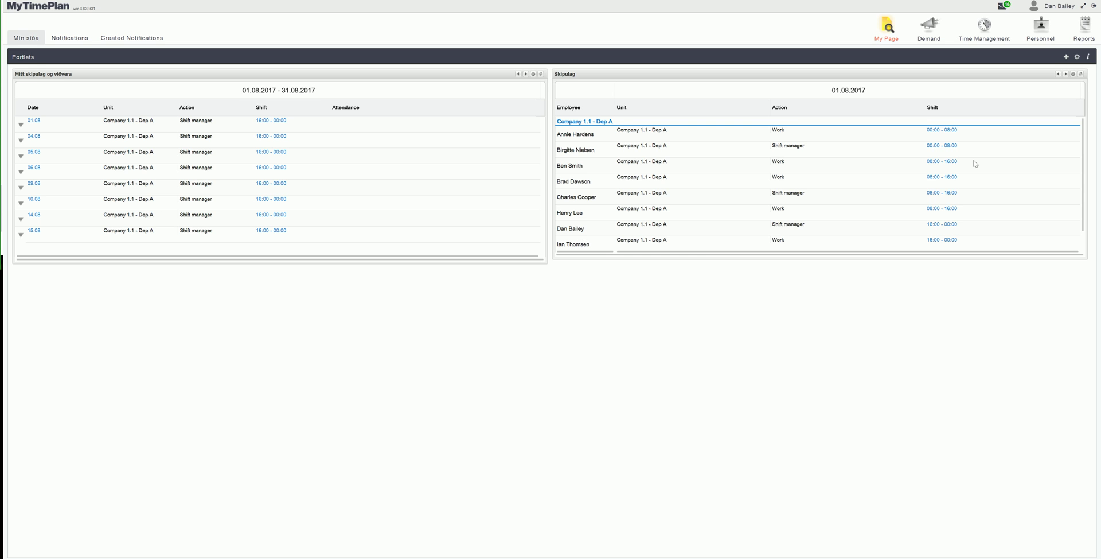
# - Filter Reports Confirmation to all Dep A employees under Company 1.1
pyautogui.click(1084, 34)
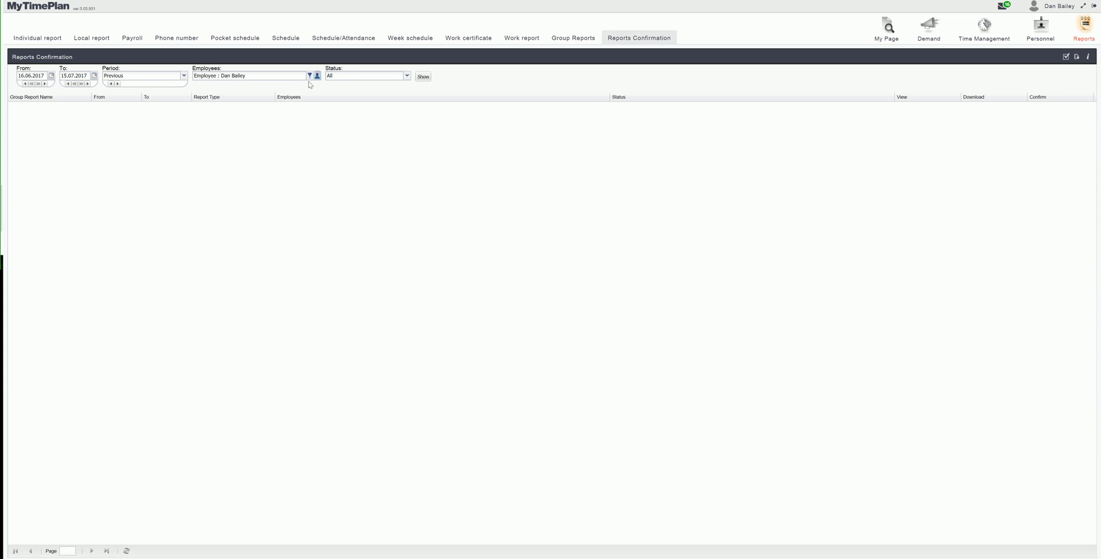
pyautogui.click(310, 76)
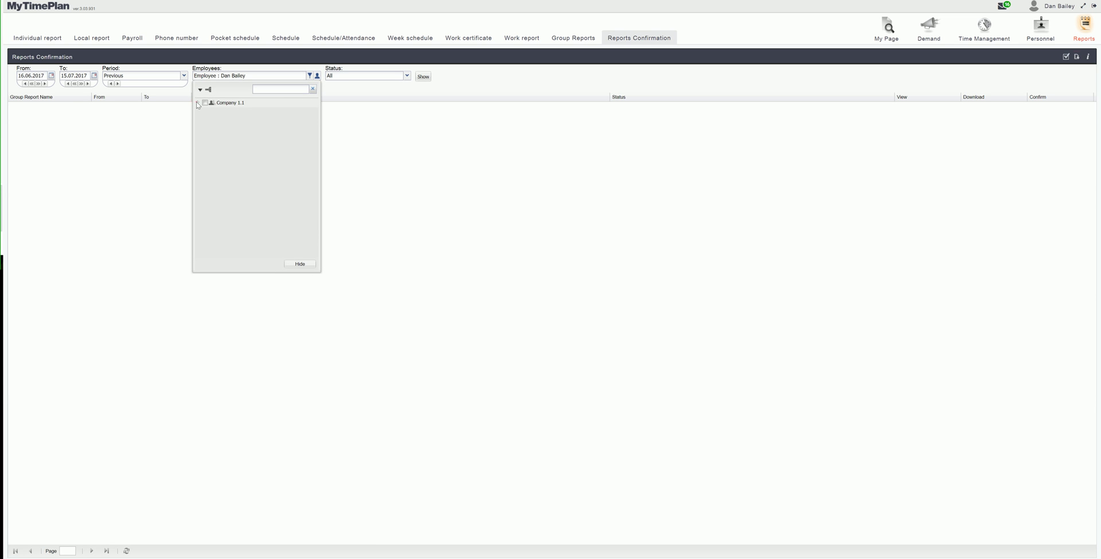
pyautogui.click(197, 103)
pyautogui.click(205, 111)
pyautogui.click(212, 112)
pyautogui.click(296, 264)
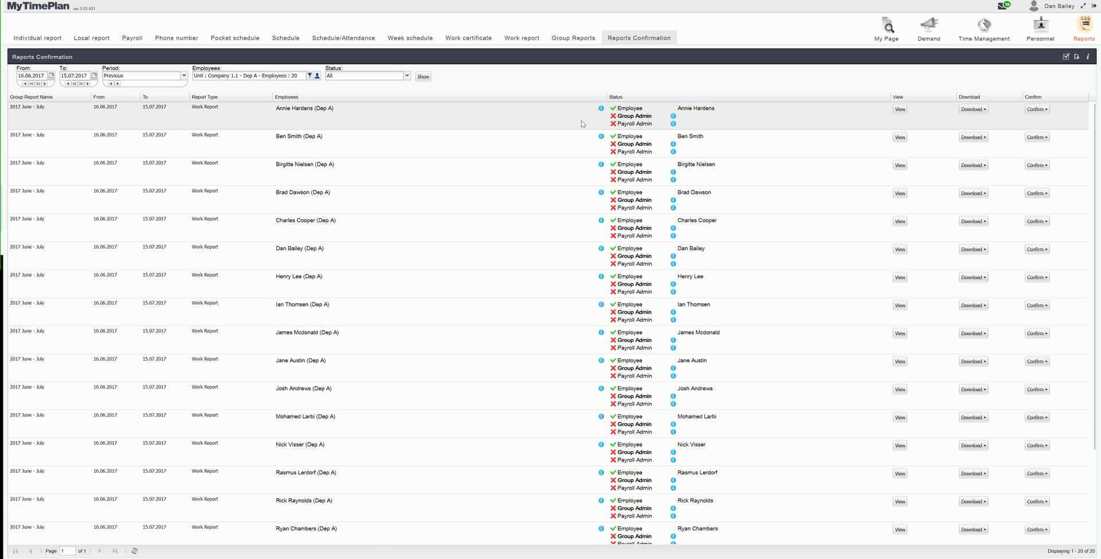
# - Confirm the first Dep A report in the list As Group Admin
pyautogui.scroll(-3, 582, 151)
pyautogui.scroll(-1, 583, 151)
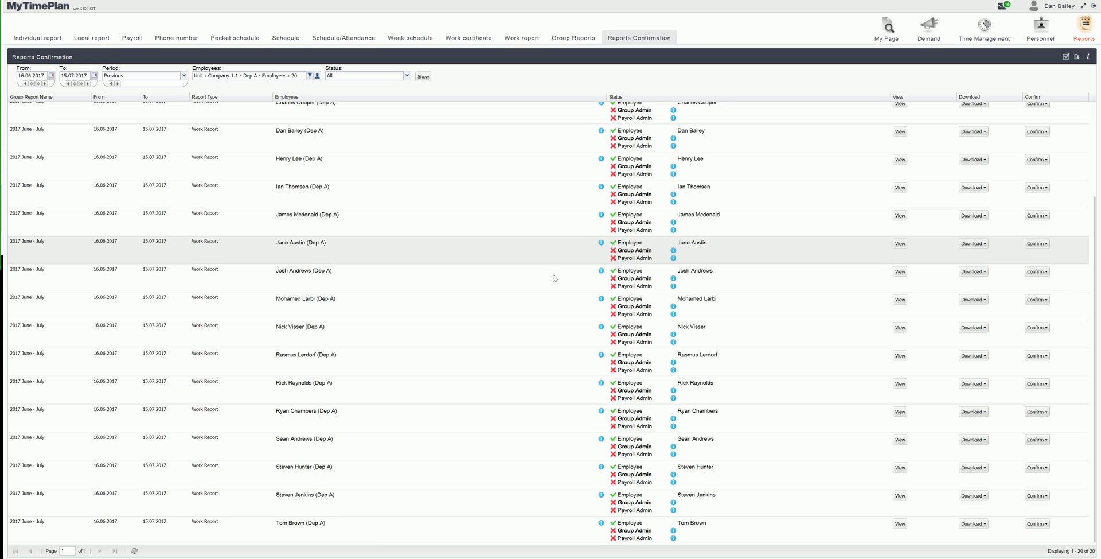
pyautogui.scroll(4, 554, 244)
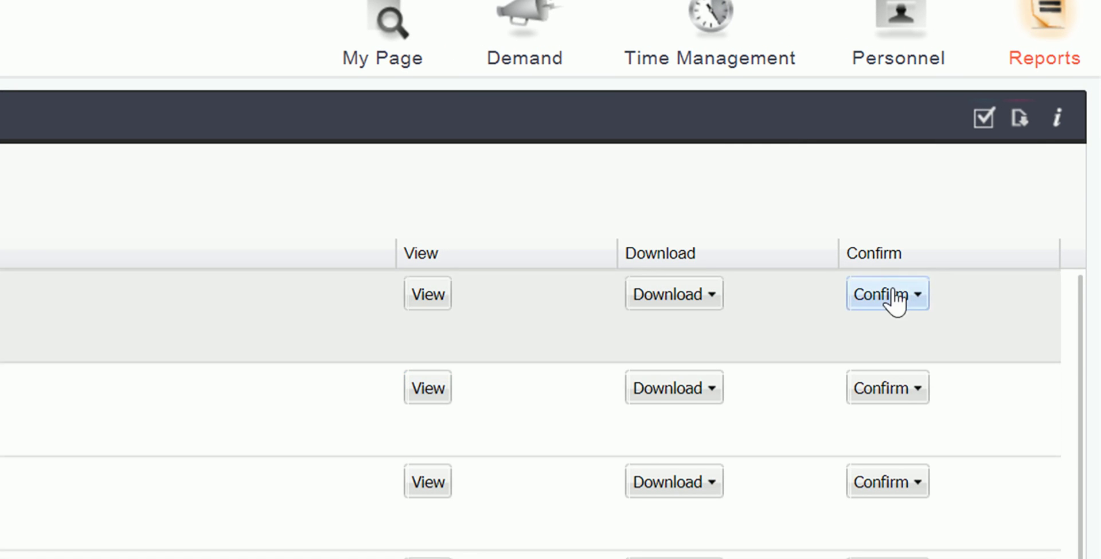
pyautogui.click(915, 295)
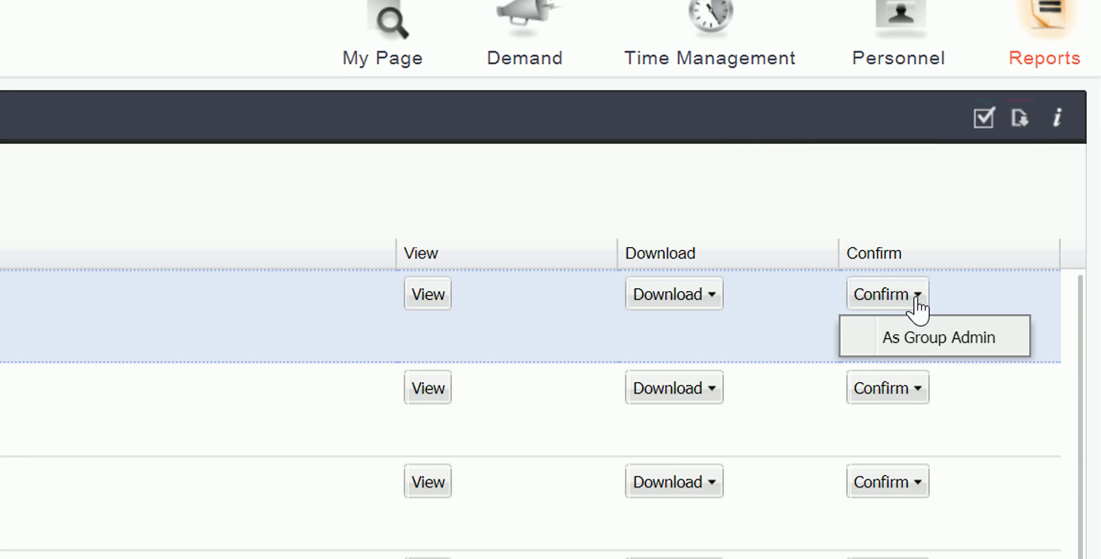
pyautogui.click(919, 338)
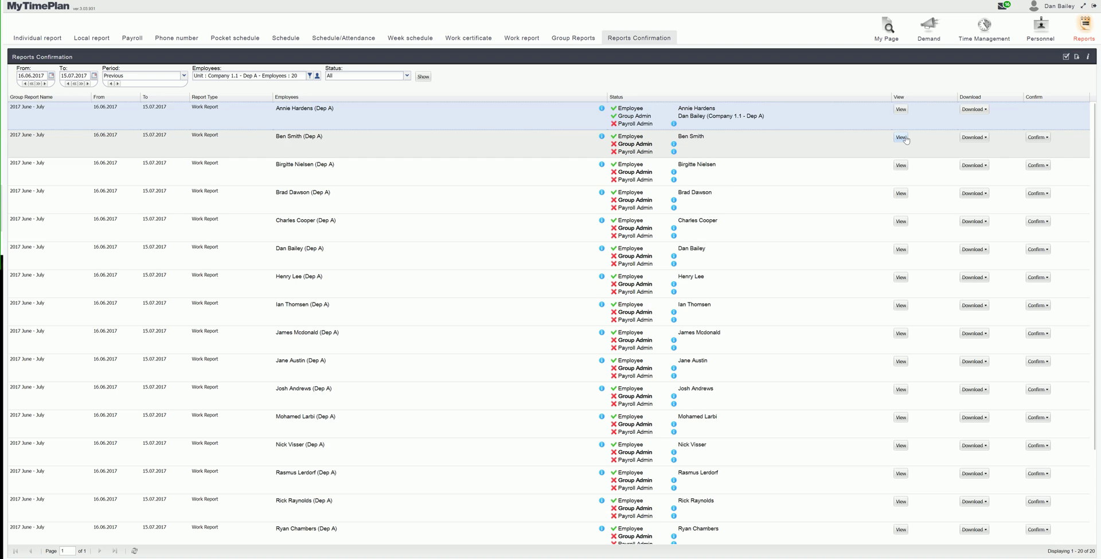
# - Open the second Dep A report and confirm it as group admin
pyautogui.click(904, 138)
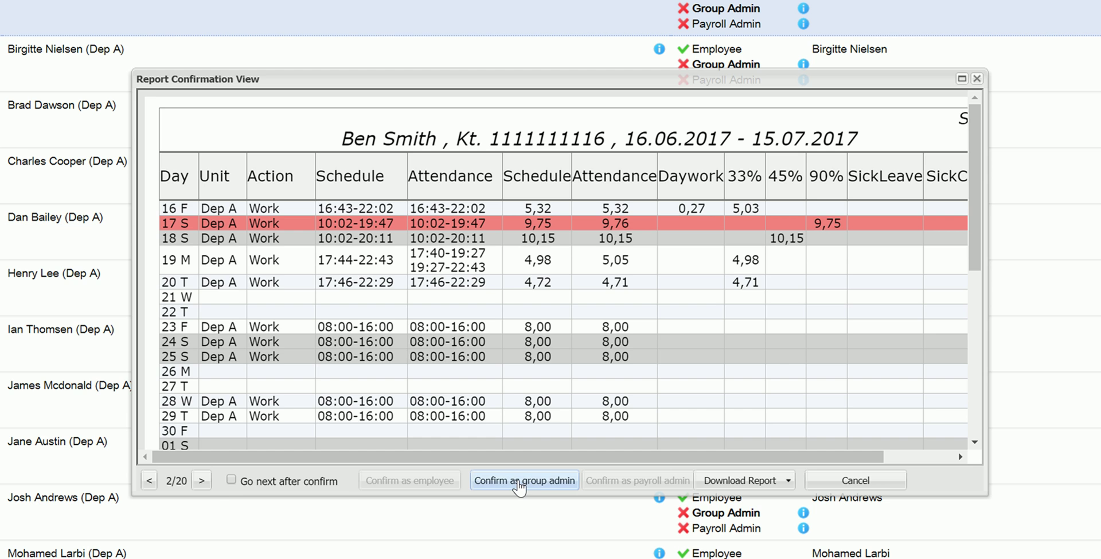
pyautogui.click(520, 485)
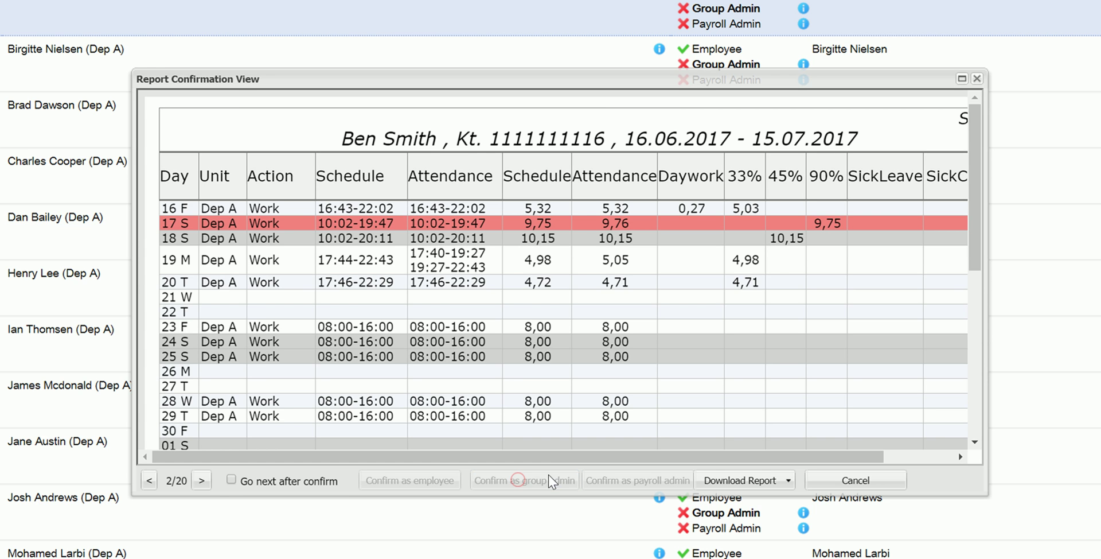
pyautogui.click(204, 485)
# - Turn on Go next after confirm and confirm reports 3 to 5 as group admin
pyautogui.click(232, 481)
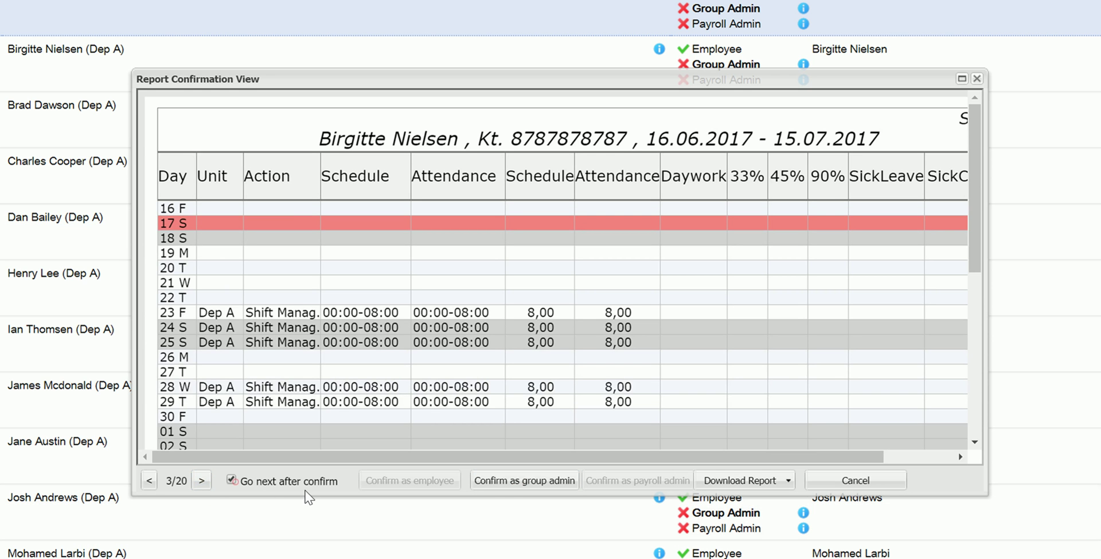
pyautogui.click(516, 485)
pyautogui.click(516, 485)
pyautogui.click(516, 485)
# - Bulk-confirm all remaining Dep A reports As Group Admin, then sign out
pyautogui.click(978, 79)
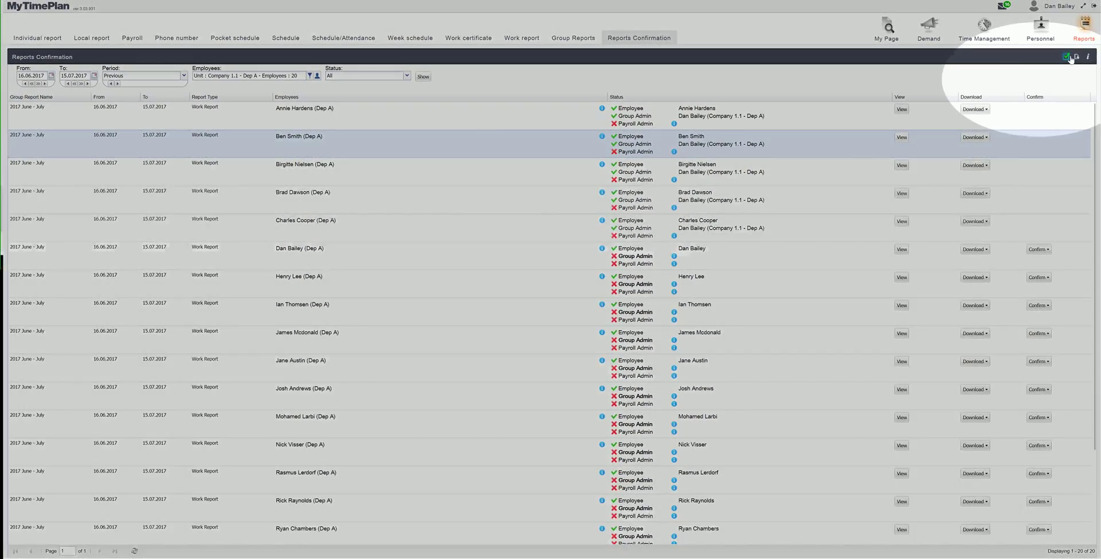
pyautogui.click(1067, 57)
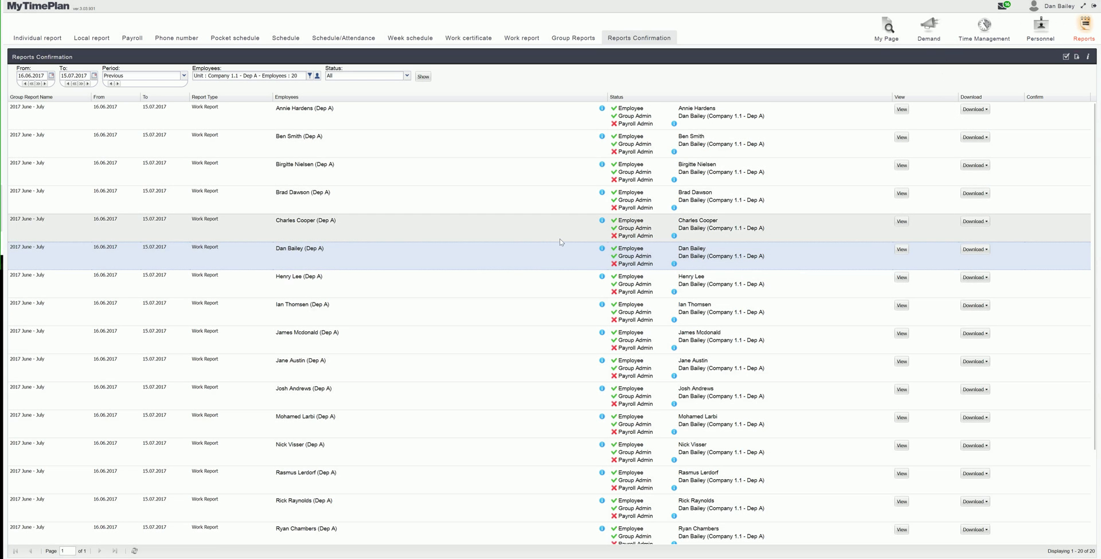
pyautogui.scroll(-2, 561, 242)
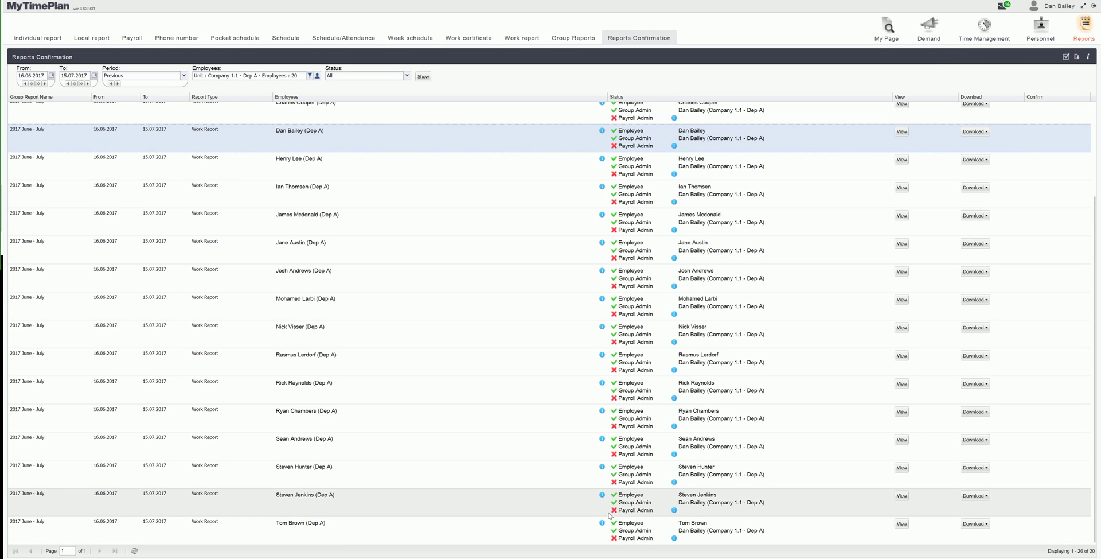
pyautogui.scroll(2, 600, 165)
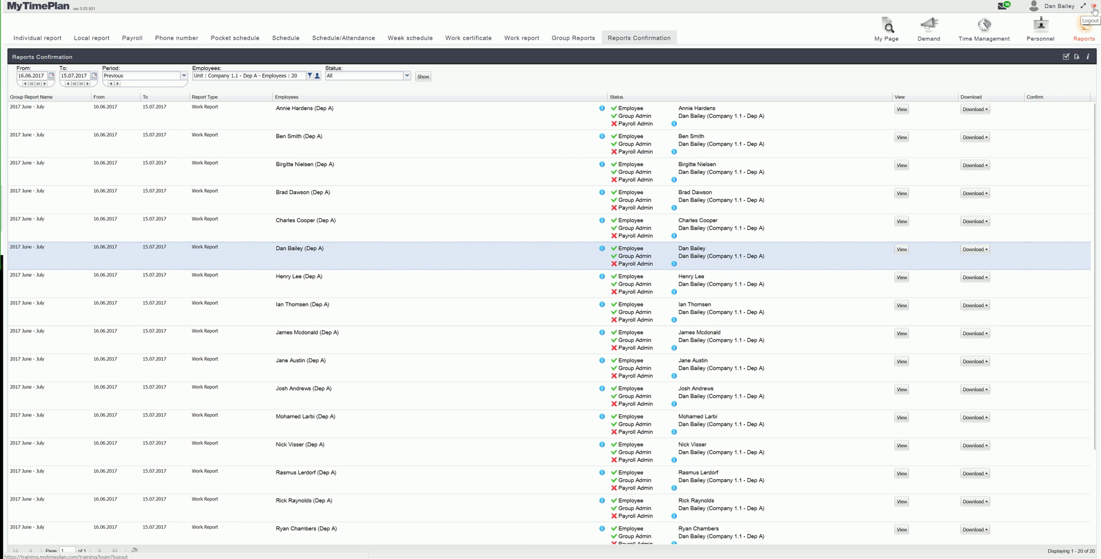
pyautogui.click(1094, 10)
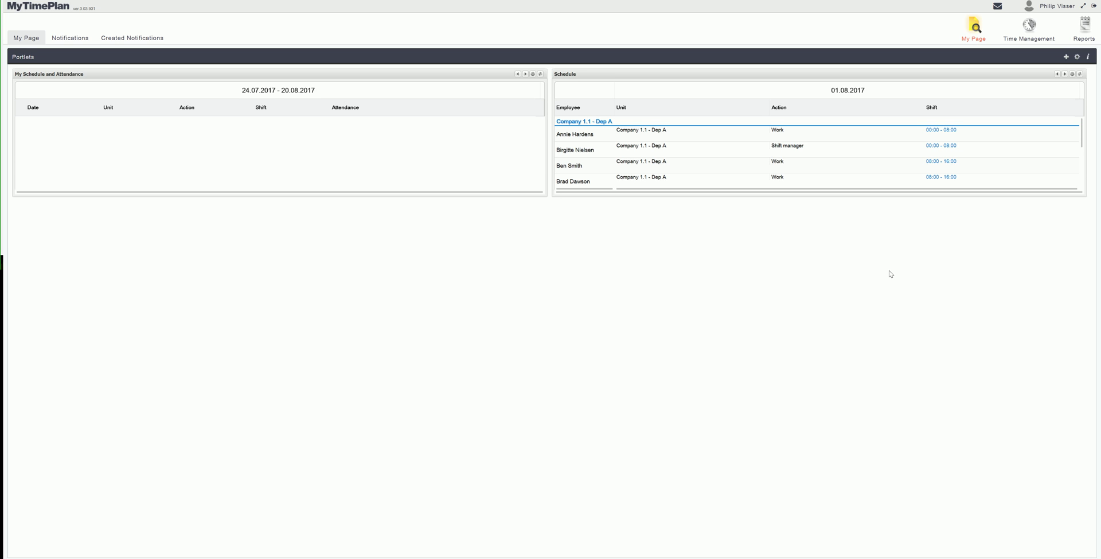
# - Show Reports Confirmation for the Previous period, 16.06.2017–15.07.2017
pyautogui.click(1085, 24)
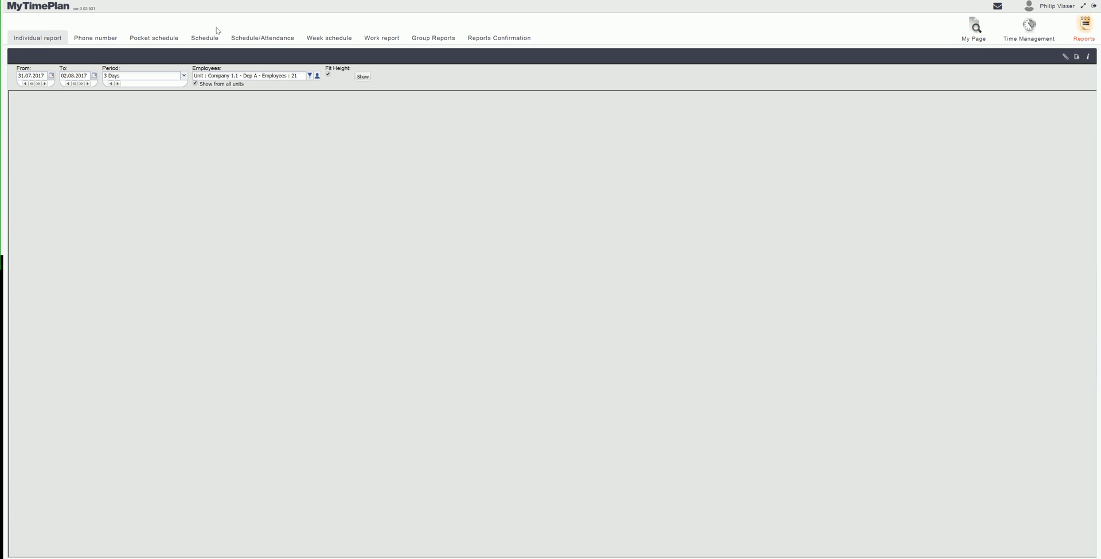
pyautogui.click(487, 36)
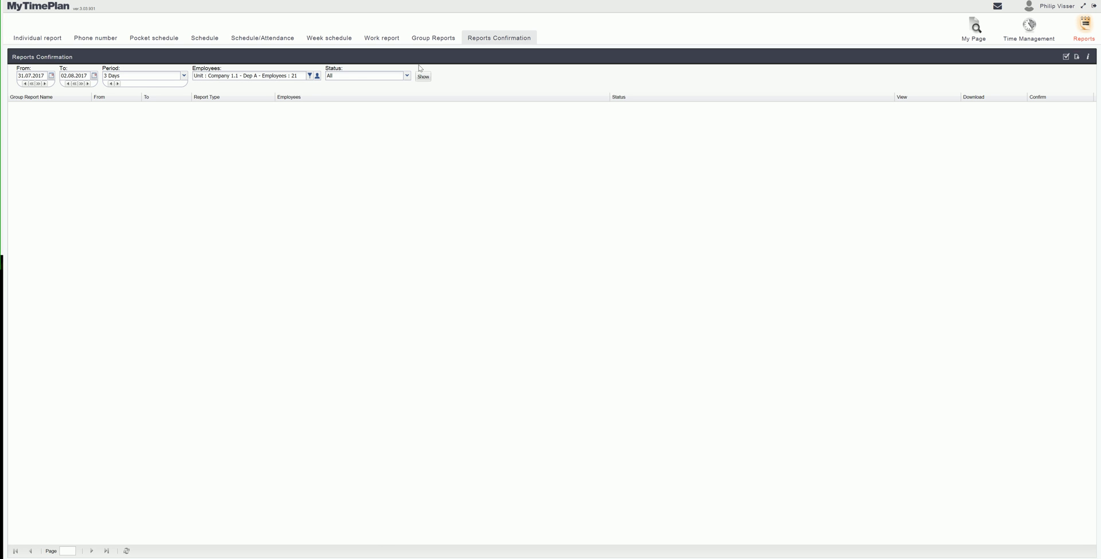
pyautogui.click(423, 76)
pyautogui.click(183, 75)
pyautogui.click(154, 79)
pyautogui.click(153, 78)
pyautogui.click(151, 89)
pyautogui.click(422, 76)
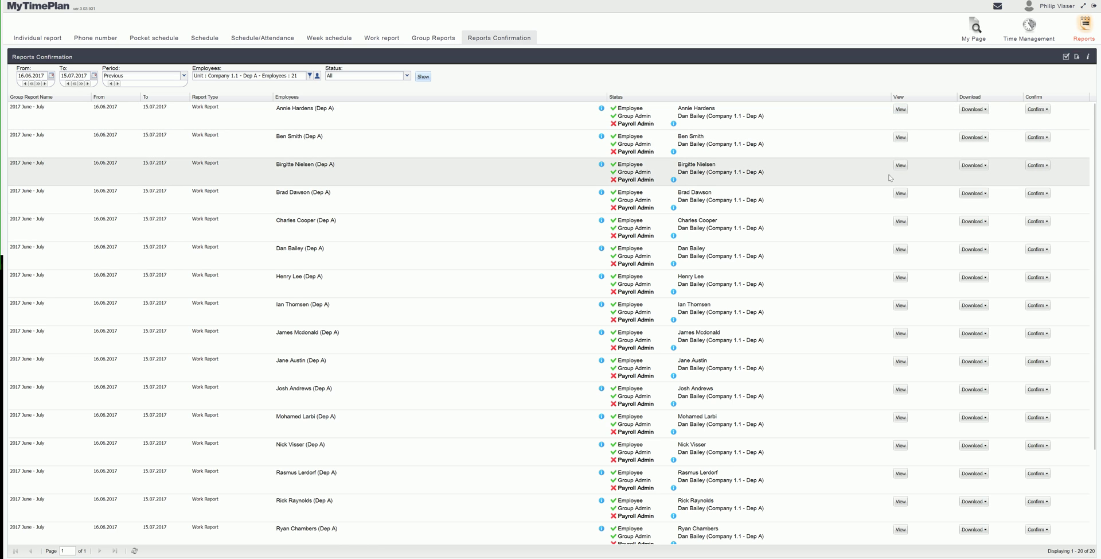
# - Bulk-confirm all 20 listed Dep A reports As Payroll Admin
pyautogui.click(1031, 110)
pyautogui.click(1036, 73)
pyautogui.click(1064, 58)
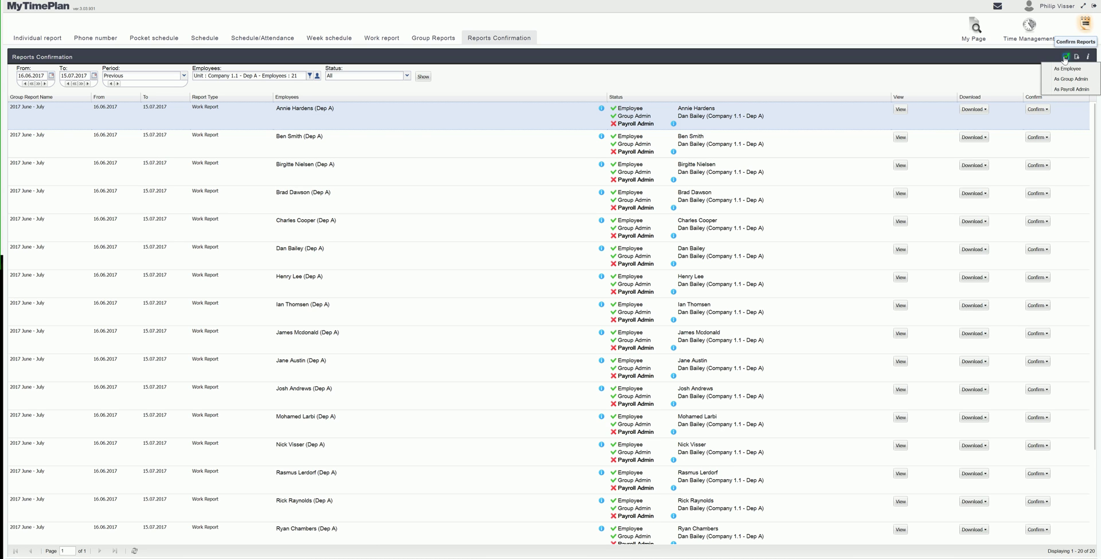
pyautogui.click(1070, 89)
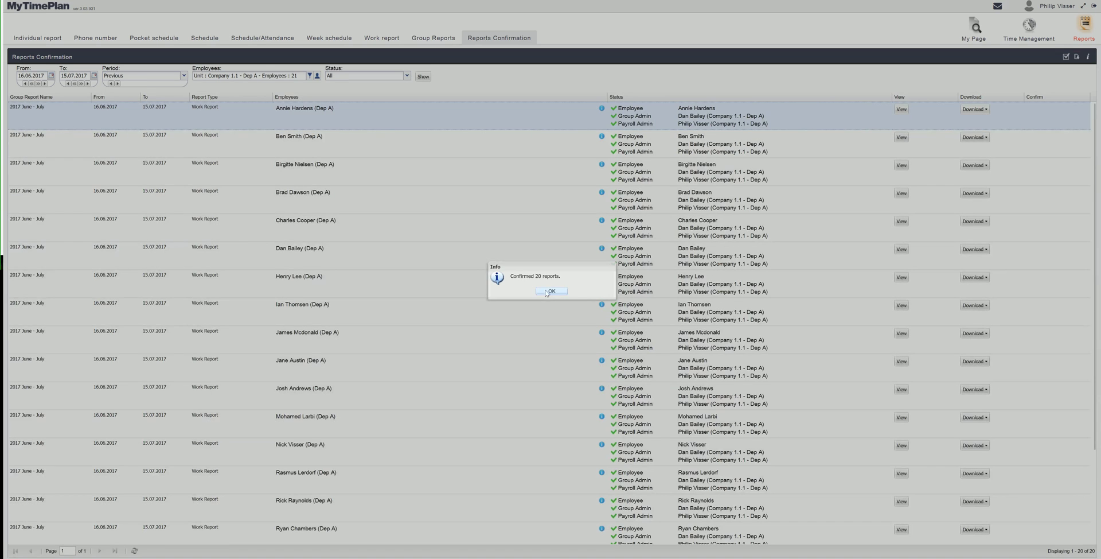
pyautogui.click(548, 291)
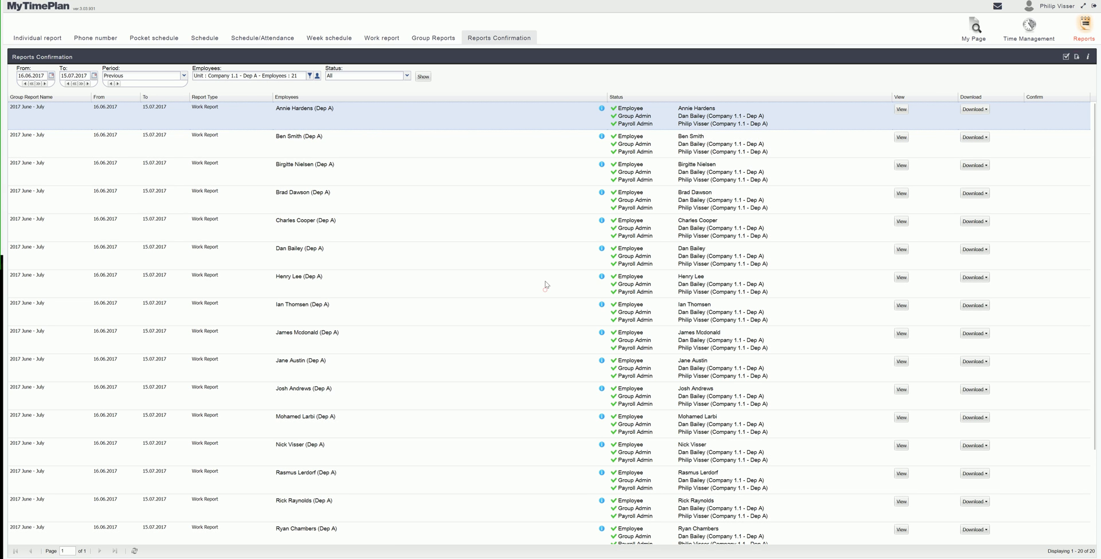
pyautogui.scroll(-3, 545, 285)
pyautogui.scroll(1, 547, 284)
pyautogui.scroll(2, 513, 268)
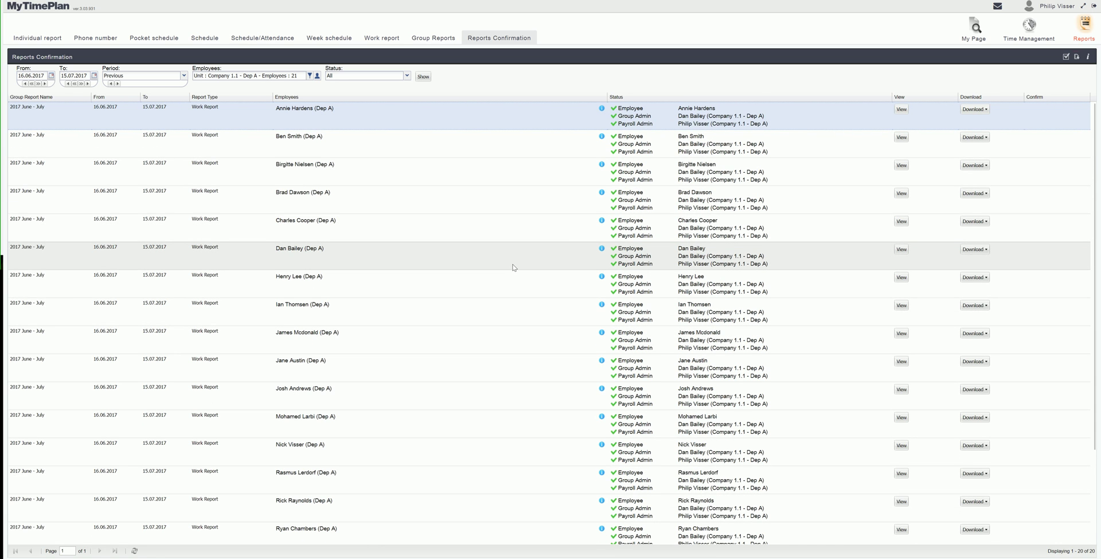